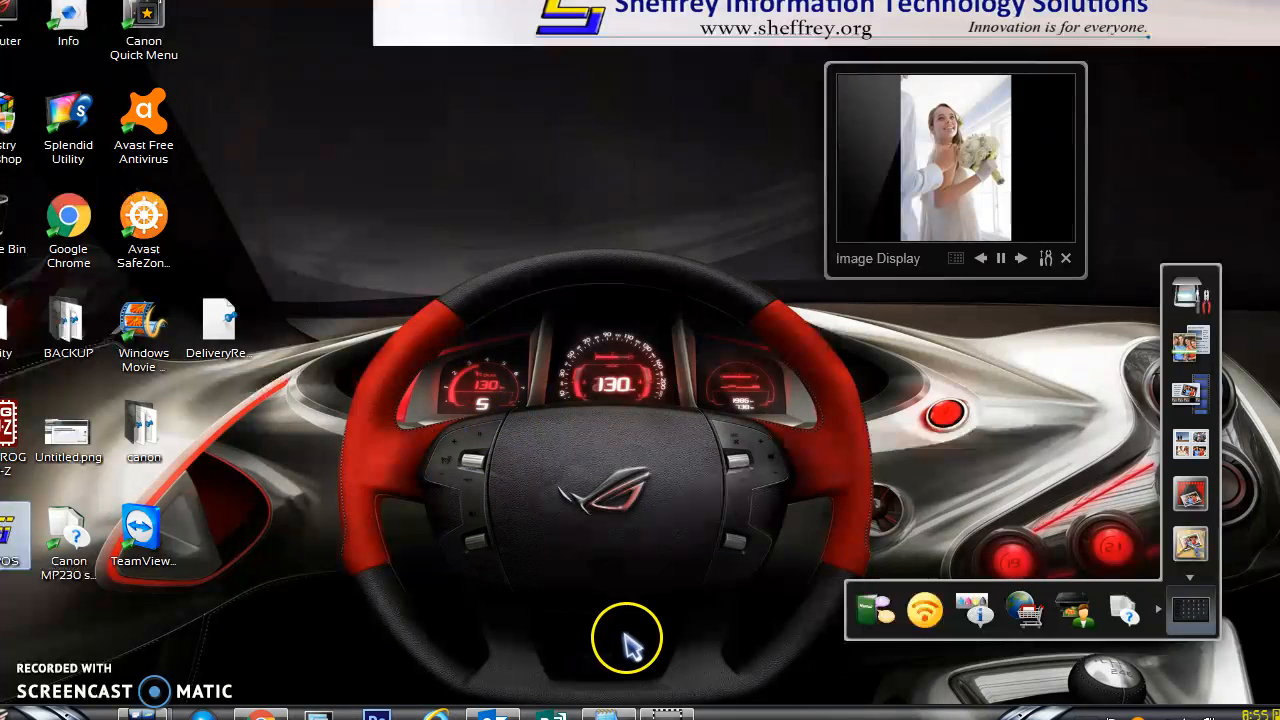
- Launch the POS program and log on as Administrator with the account password
{"action": "double_click", "coordinate": [10, 537]}
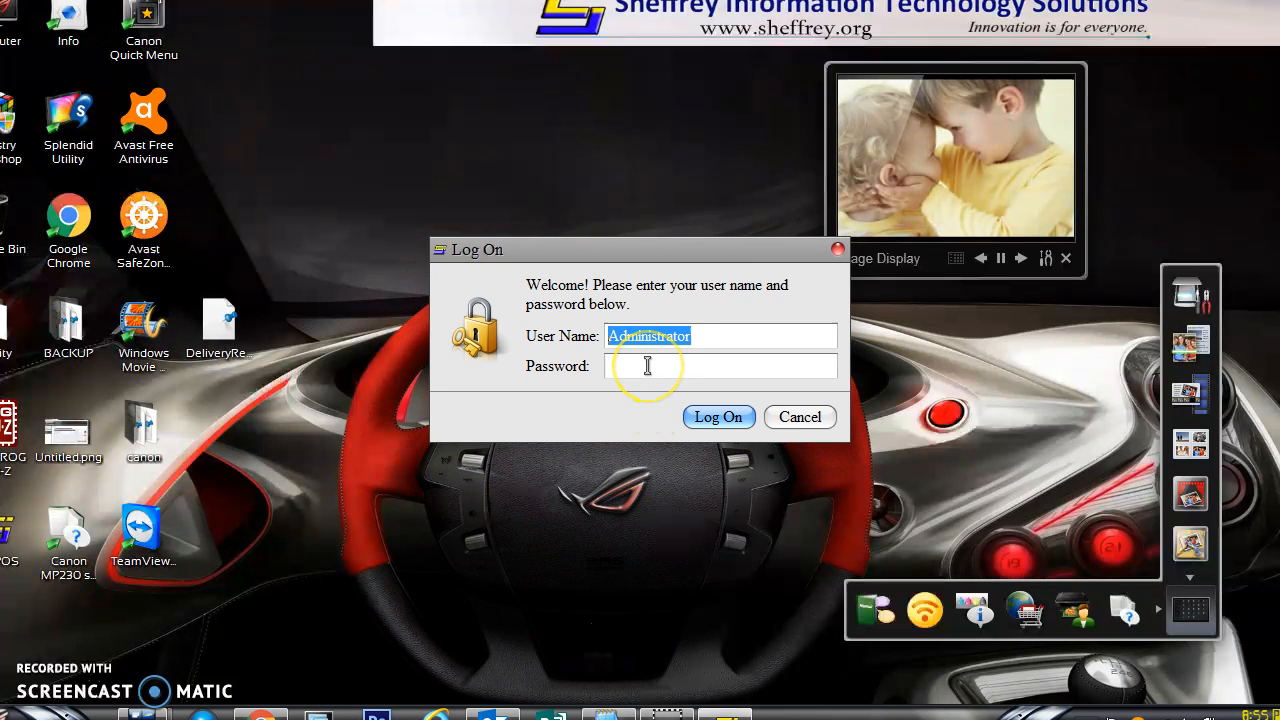
{"action": "left_click", "coordinate": [647, 366]}
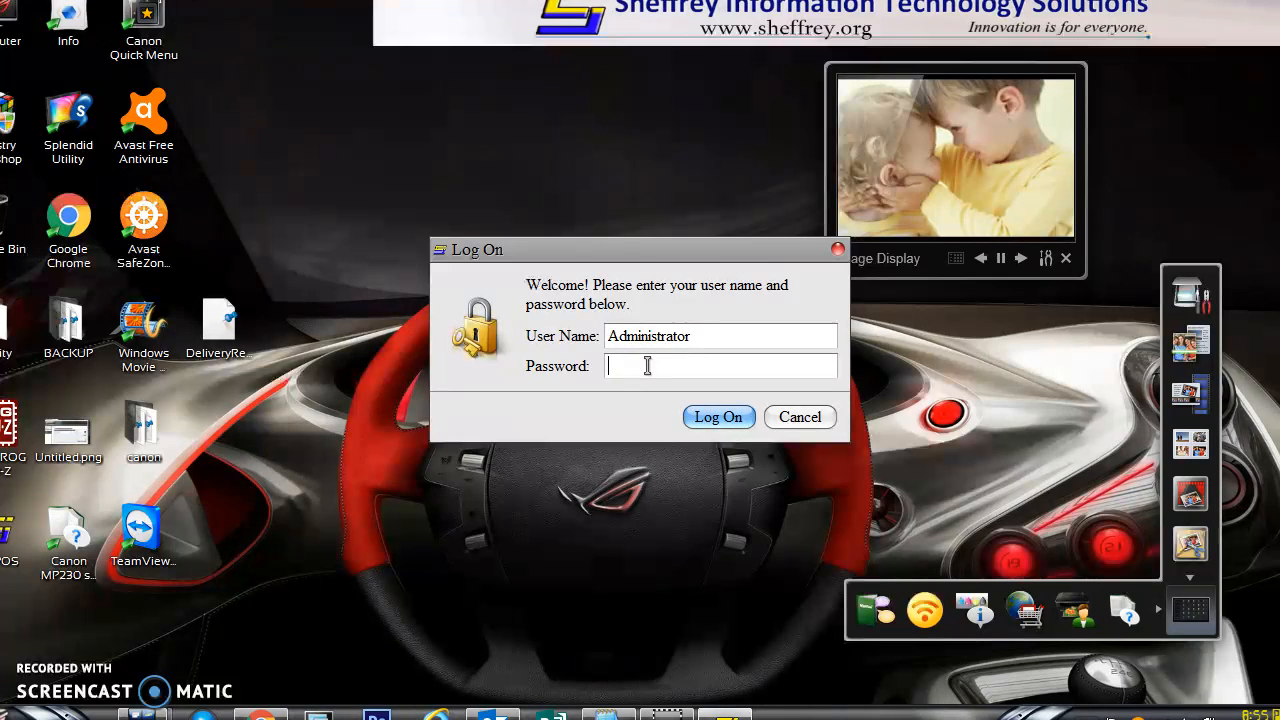
{"action": "type", "text": "*"}
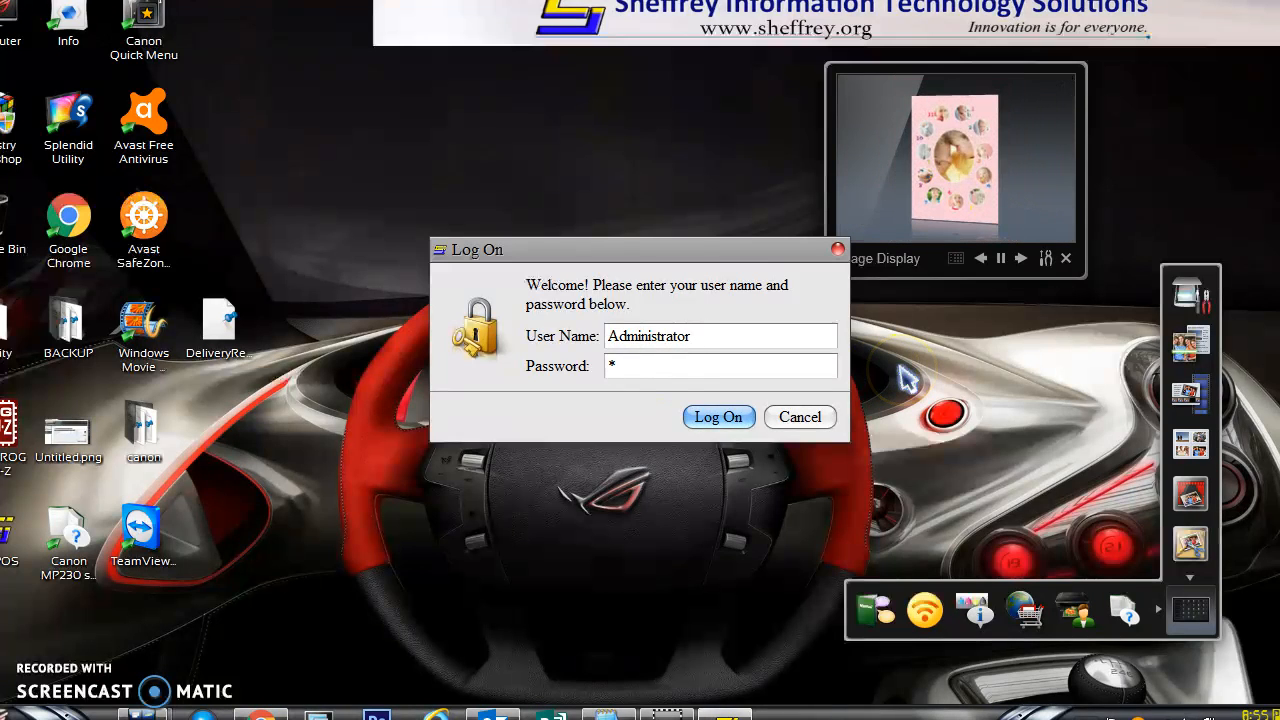
{"action": "key", "text": "Return"}
{"action": "left_click", "coordinate": [915, 400]}
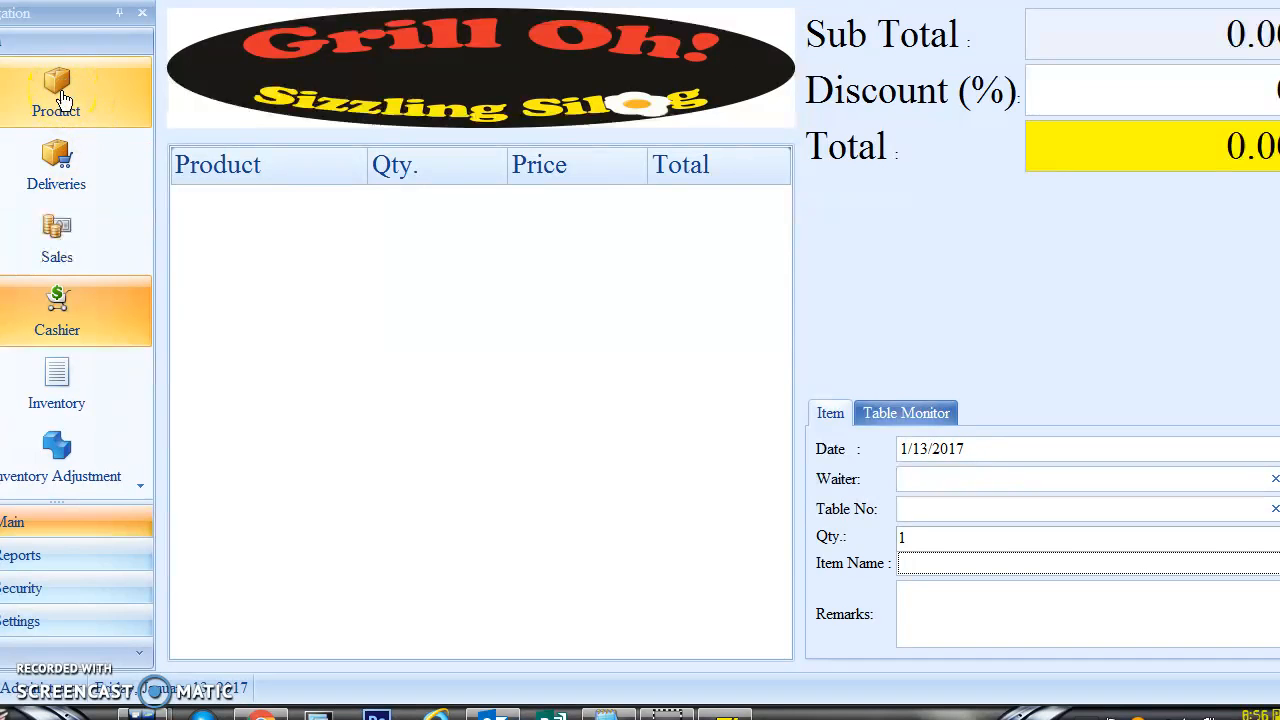
- Start a new record in the product section and name it Product 1
{"action": "left_click", "coordinate": [64, 100]}
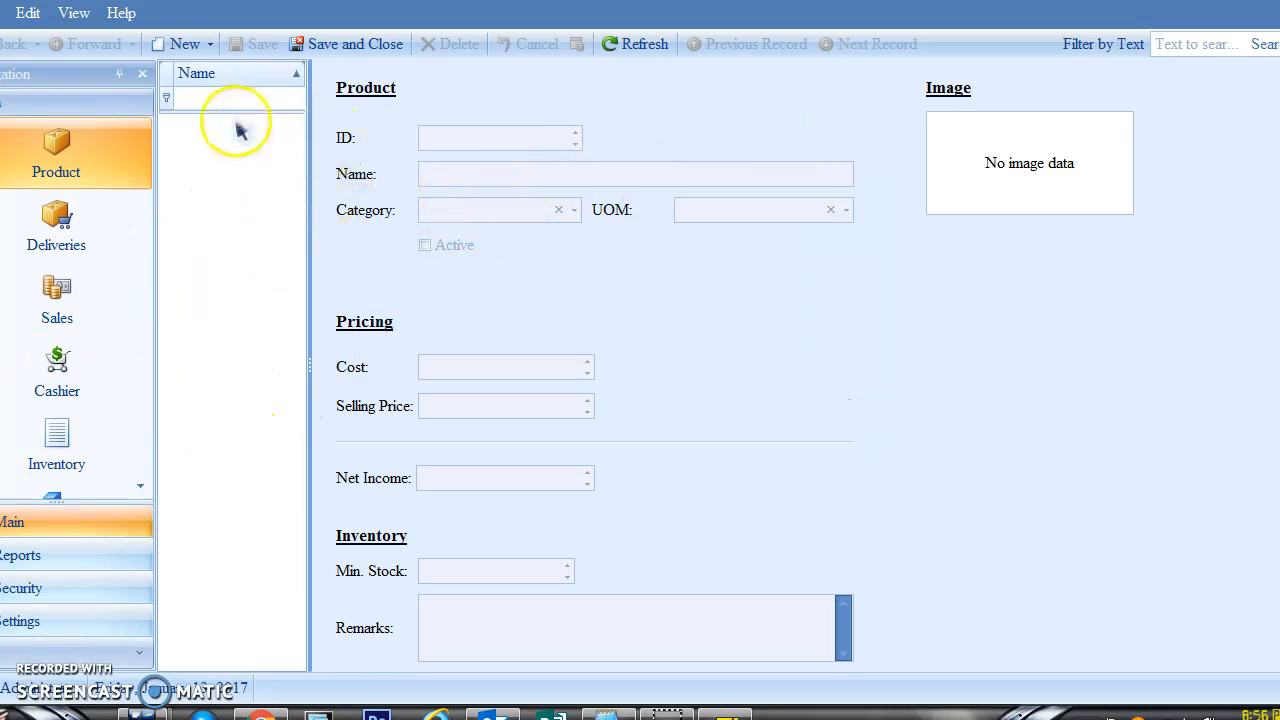
{"action": "left_click", "coordinate": [186, 46]}
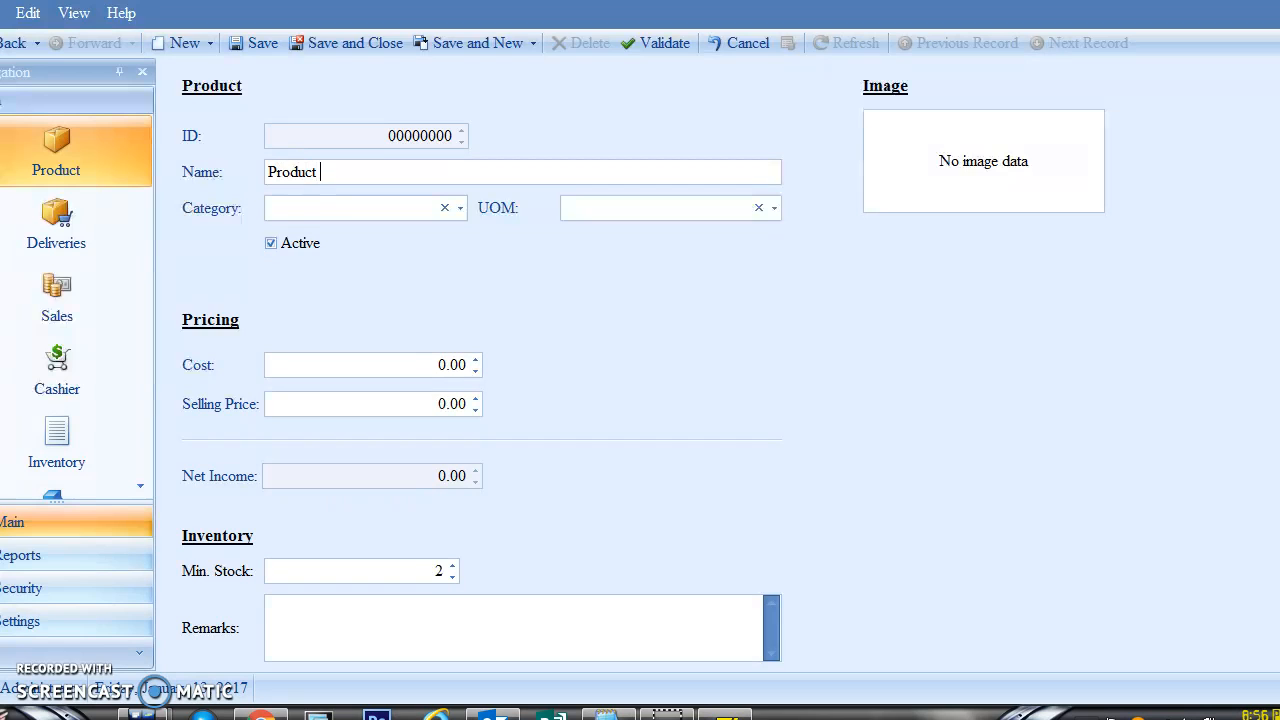
- Create product categories Category 1 and Category 2 from the product form, assigning Category 1 to Product 1
{"action": "left_click", "coordinate": [460, 208]}
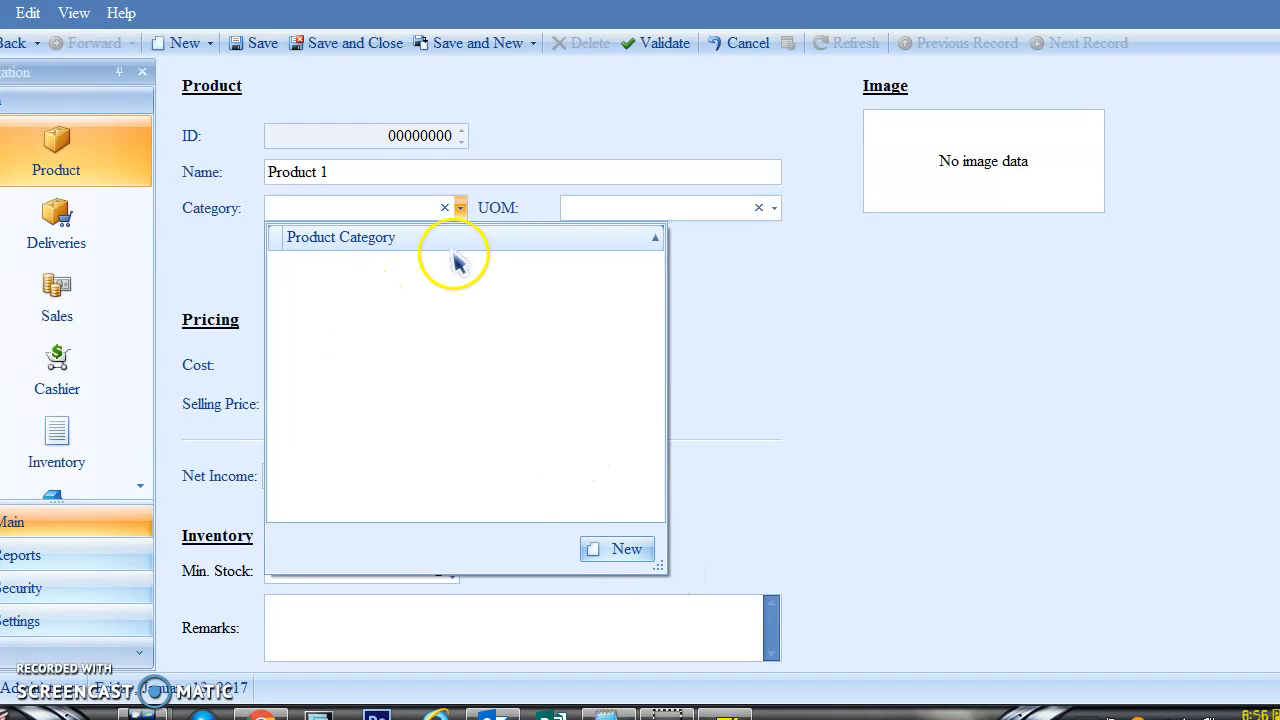
{"action": "left_click", "coordinate": [638, 553]}
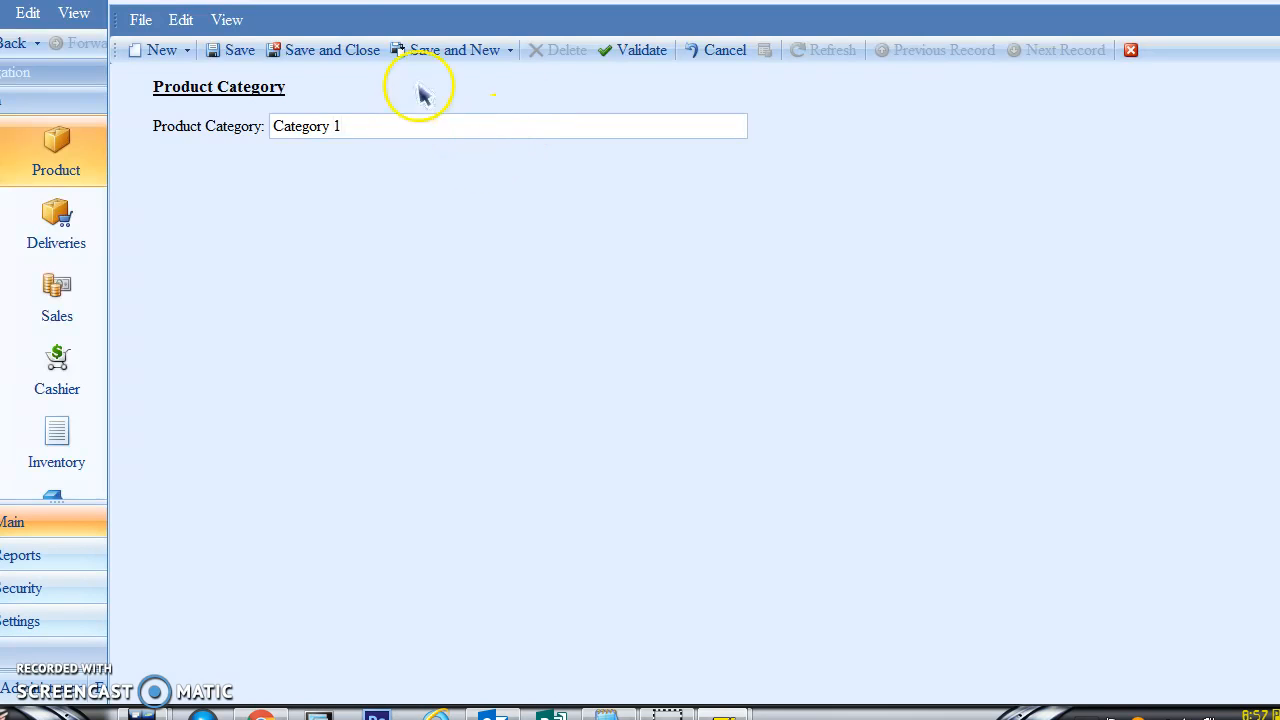
{"action": "left_click", "coordinate": [476, 56]}
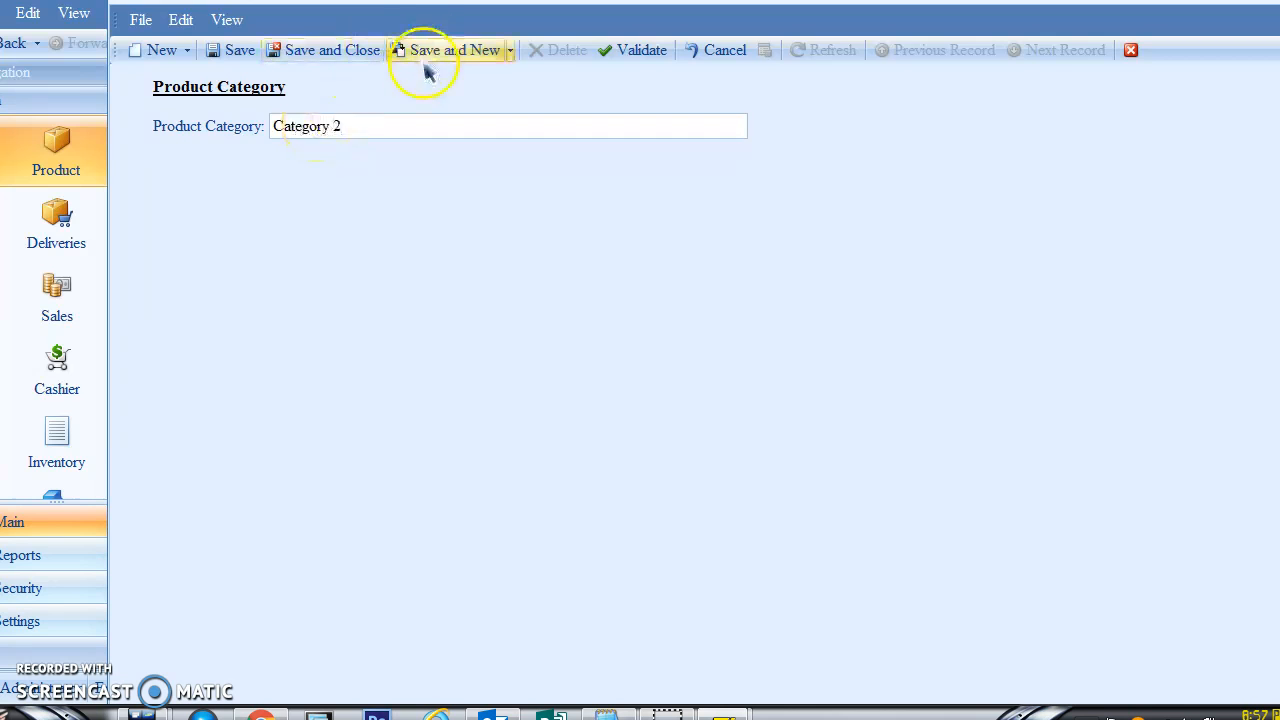
{"action": "left_click", "coordinate": [345, 58]}
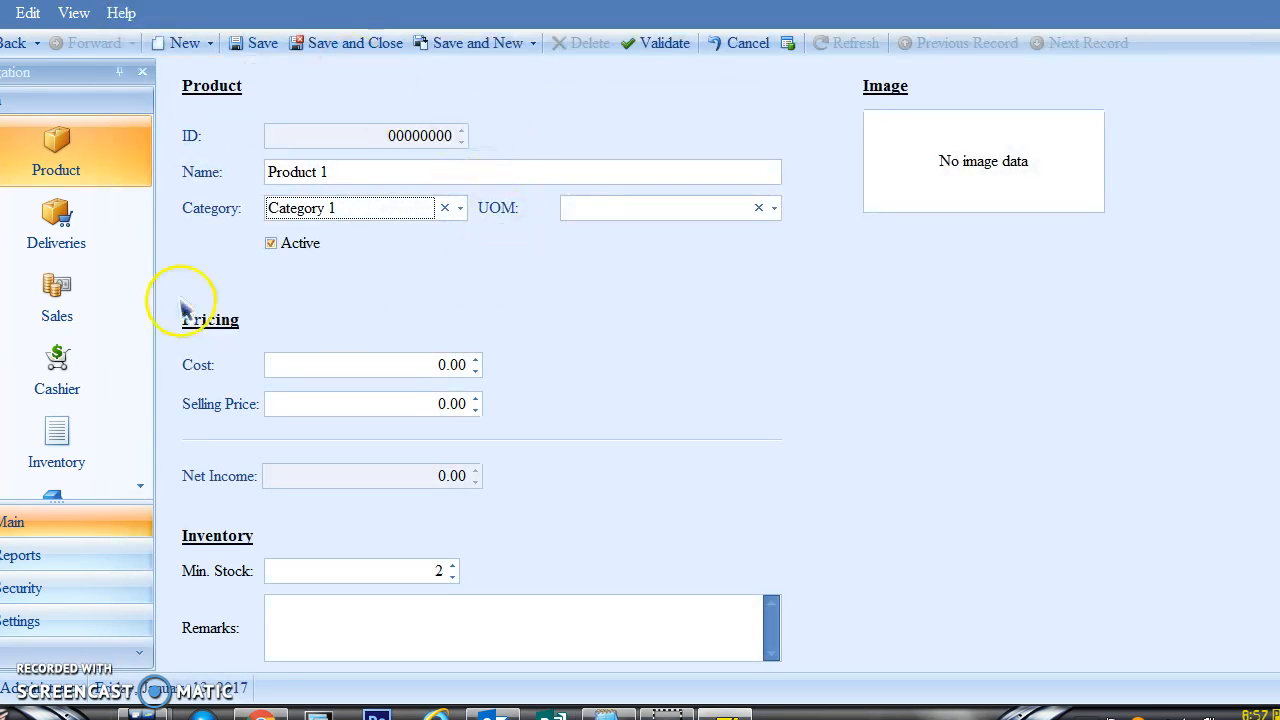
{"action": "left_click", "coordinate": [459, 208]}
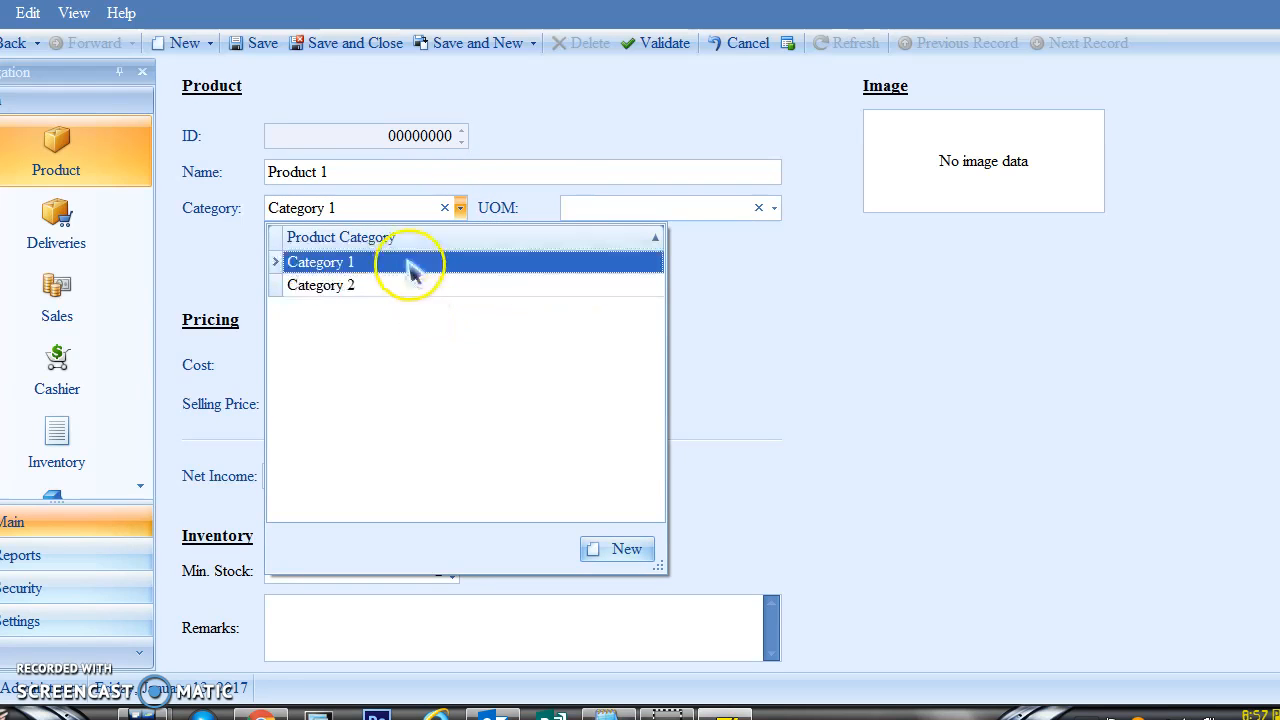
- Create the units of measure pc. and bottle from the product form, assigning pc. to Product 1
{"action": "left_click", "coordinate": [770, 207]}
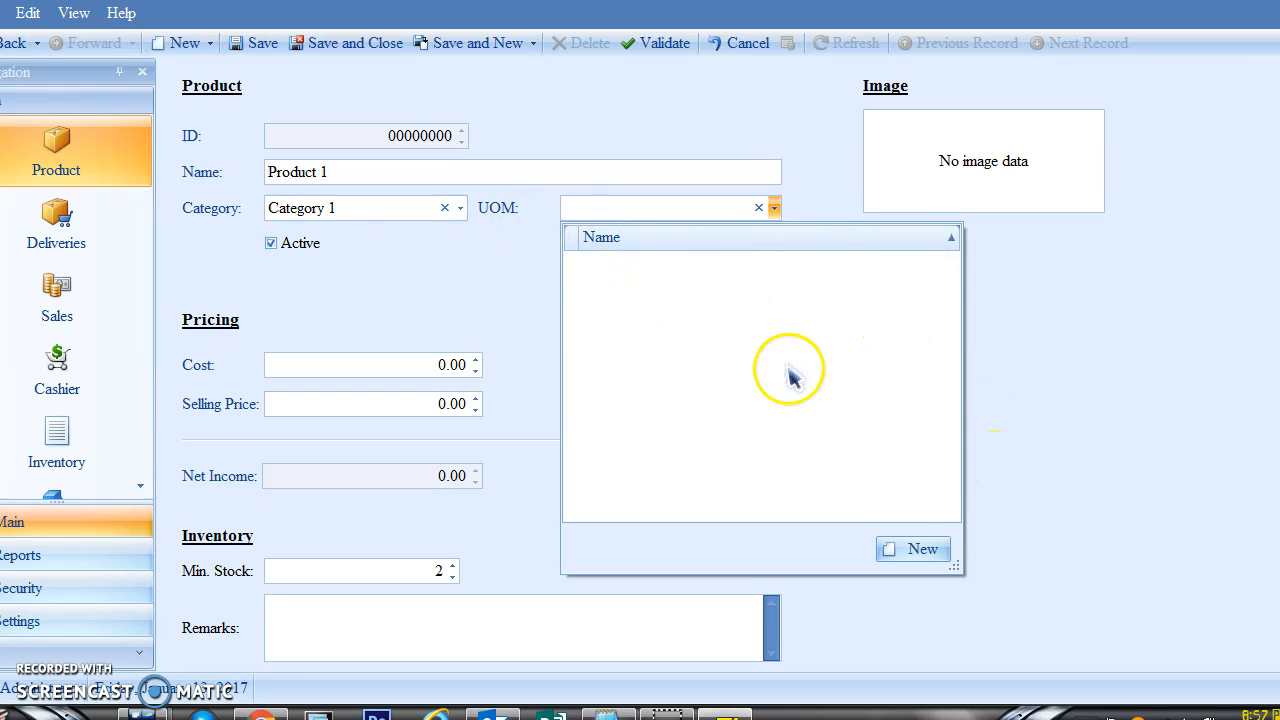
{"action": "left_click", "coordinate": [913, 548]}
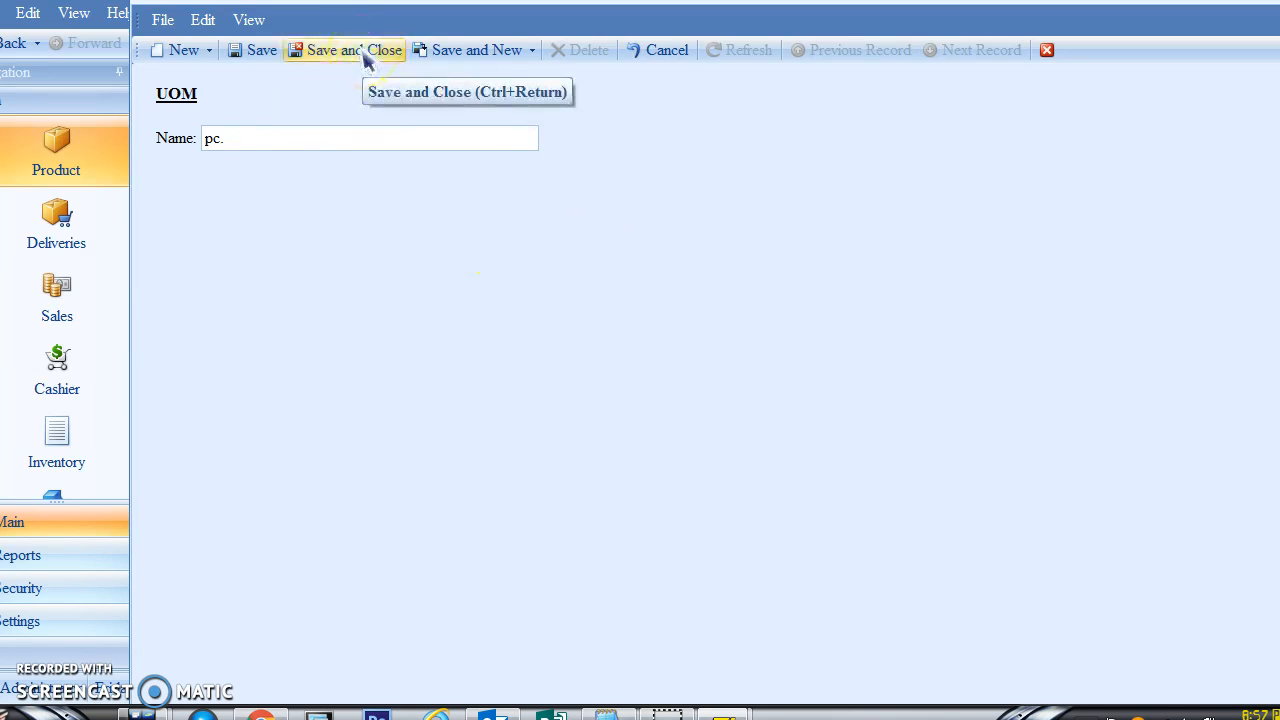
{"action": "left_click", "coordinate": [478, 51]}
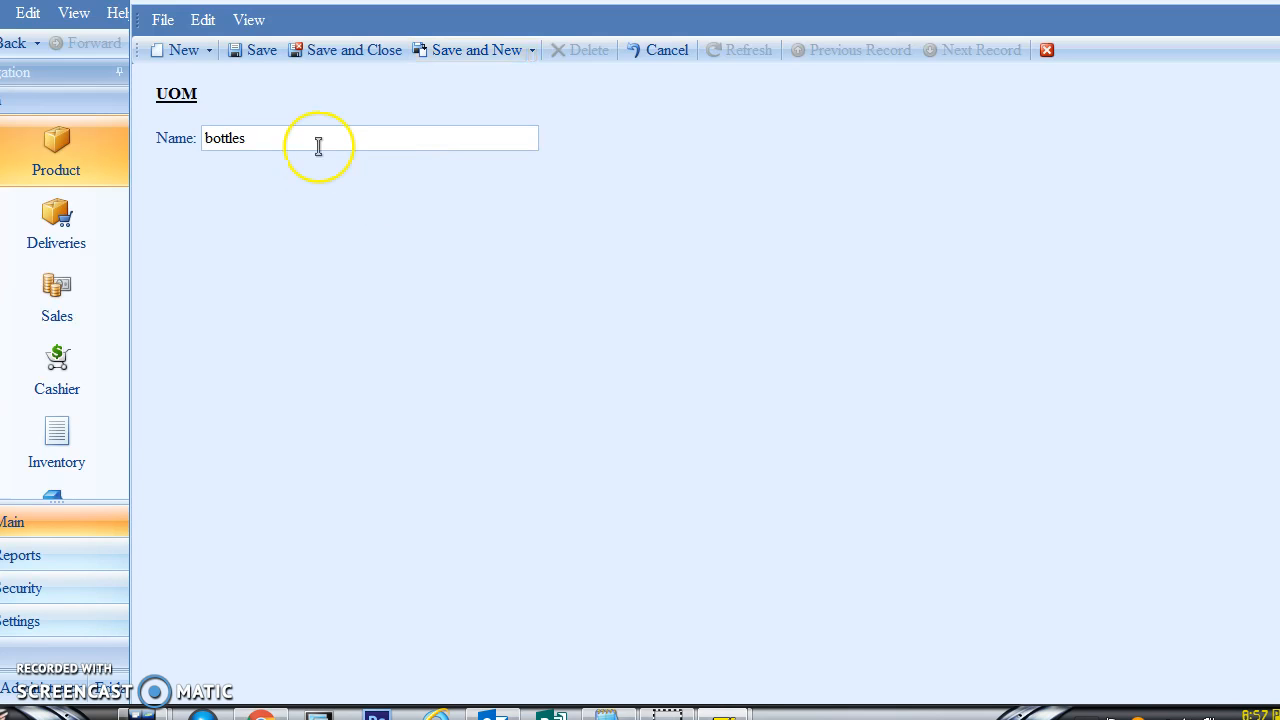
{"action": "left_click", "coordinate": [343, 57]}
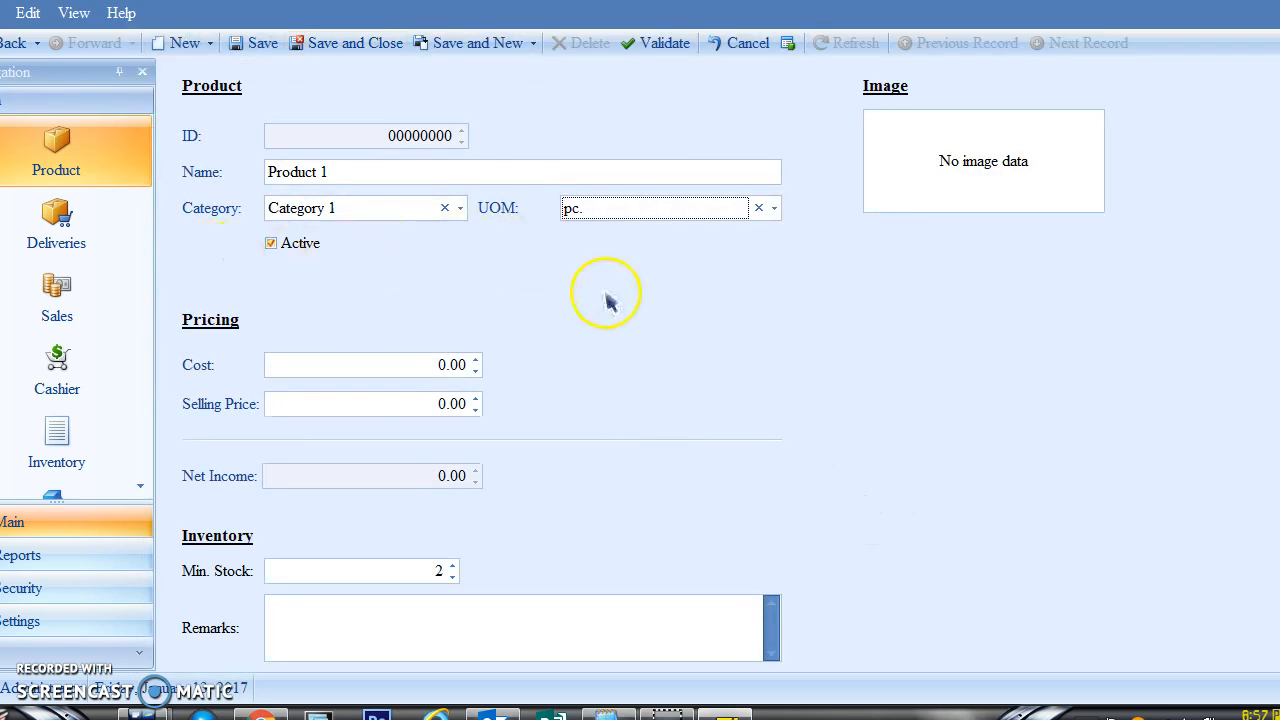
- Set Product 1's cost to 50.00, selling price to 60.00 and minimum stock to 5, saving it with a new blank record opened
{"action": "left_click", "coordinate": [409, 364]}
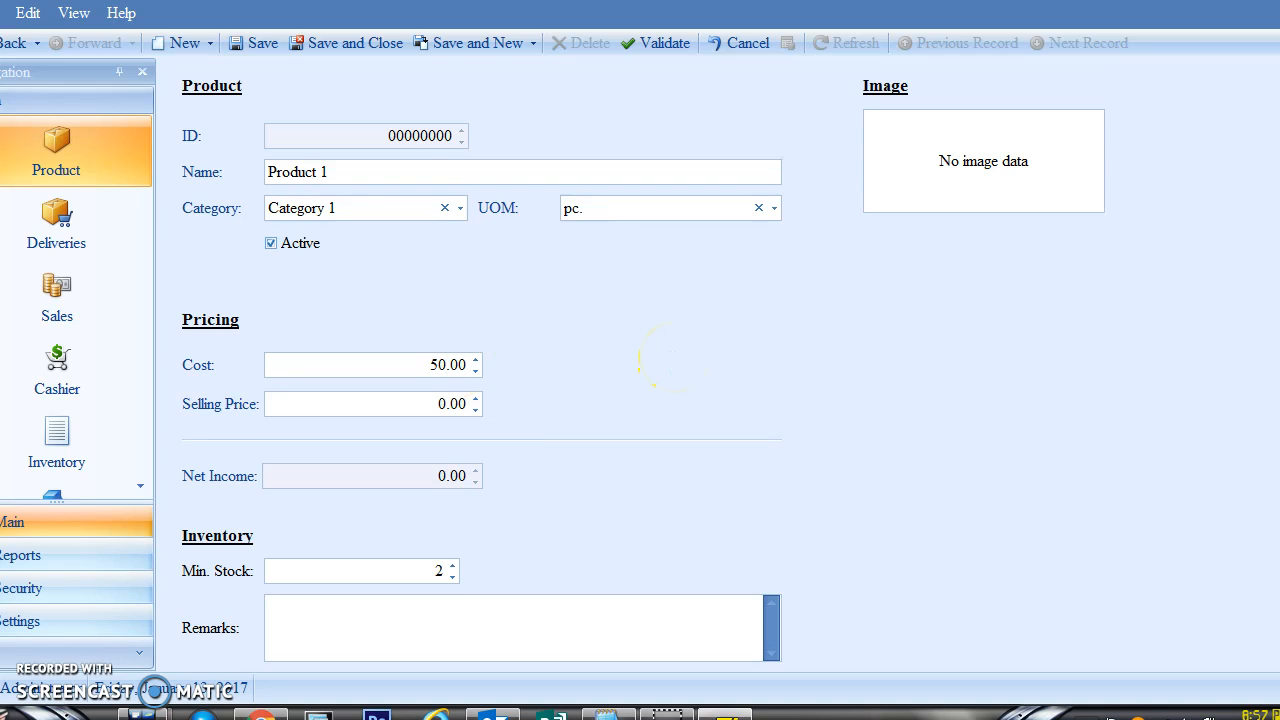
{"action": "key", "text": "Tab"}
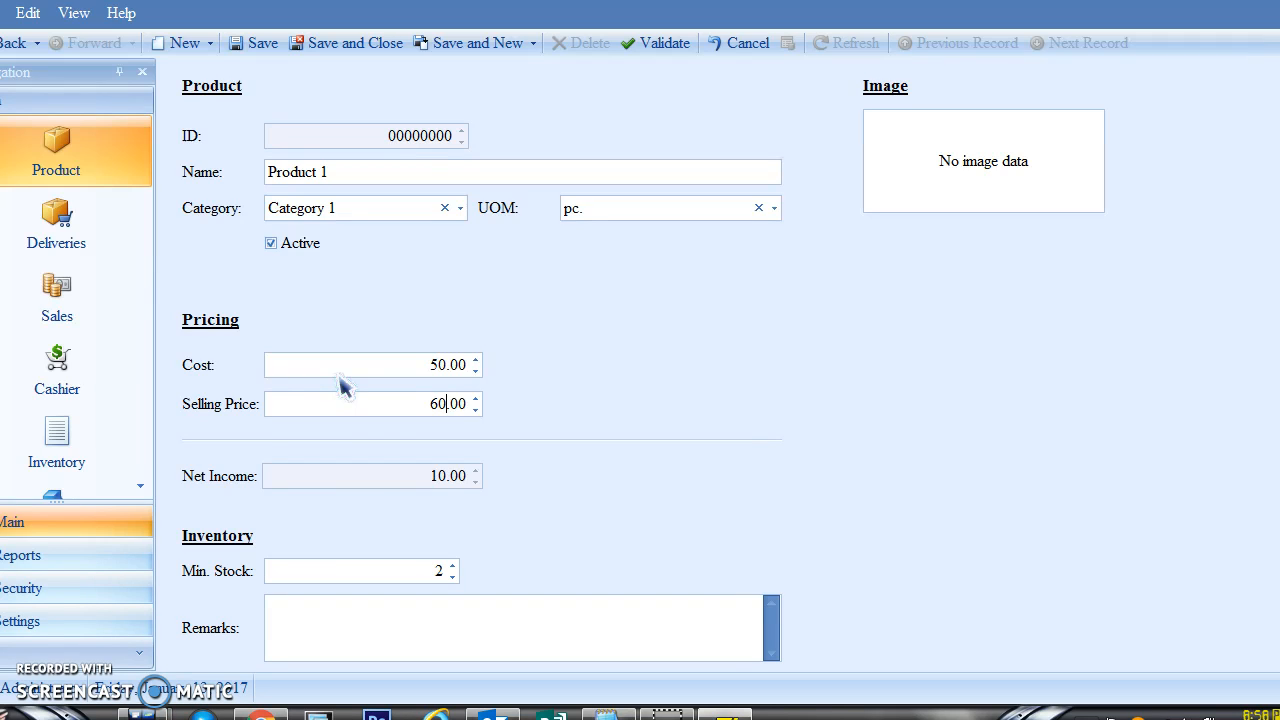
{"action": "double_click", "coordinate": [424, 571]}
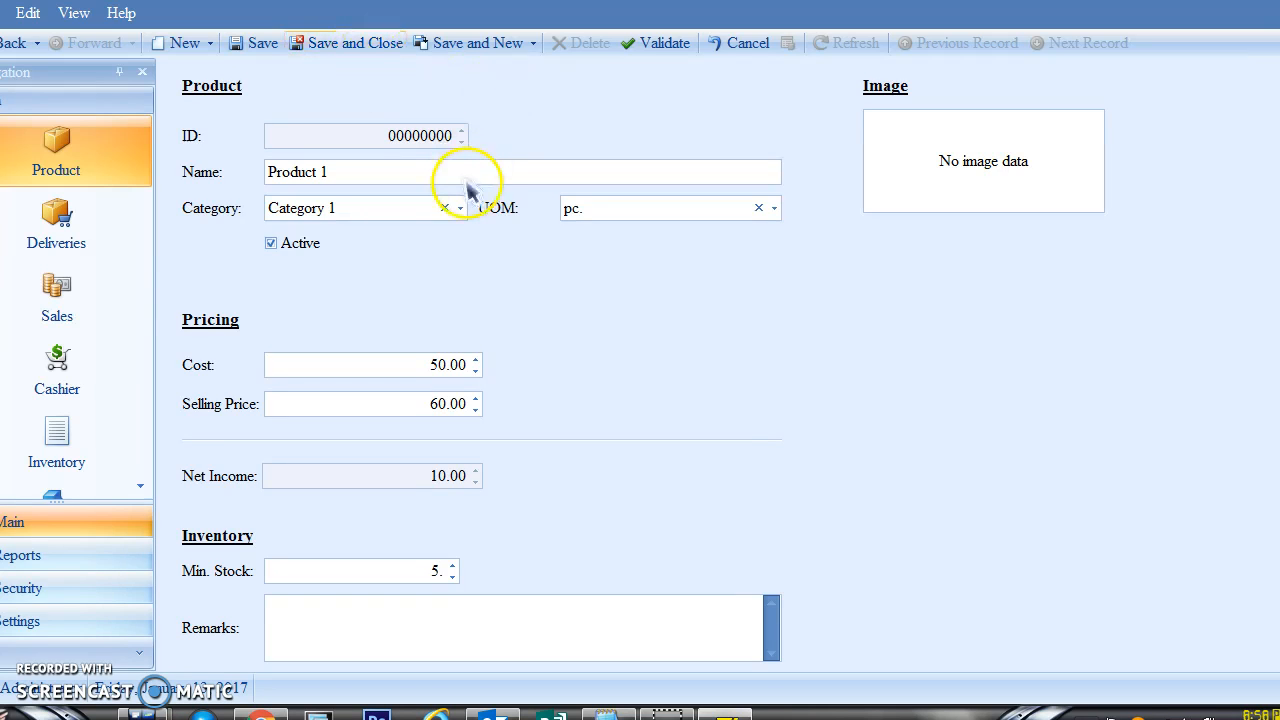
{"action": "left_click", "coordinate": [503, 47]}
- Enter and save Product 2 with Category 2, UOM pc., cost 40.00 and selling price 60.00
{"action": "left_click", "coordinate": [433, 179]}
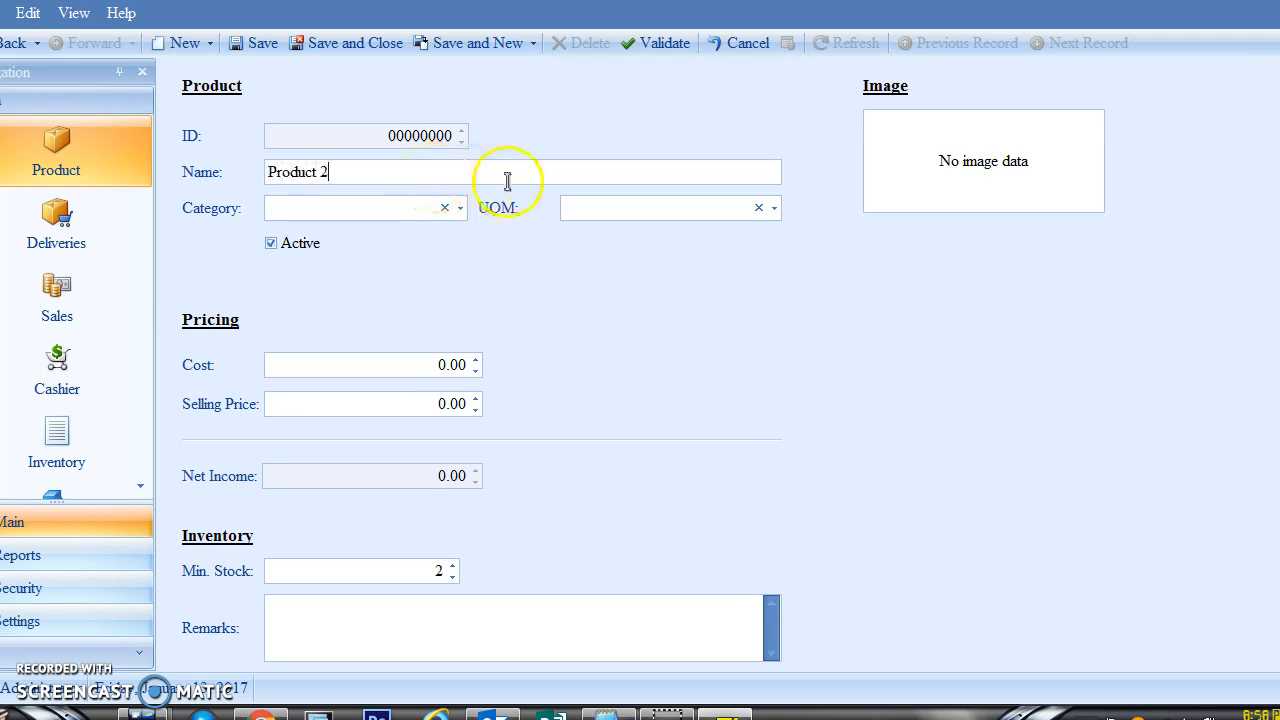
{"action": "left_click", "coordinate": [459, 207]}
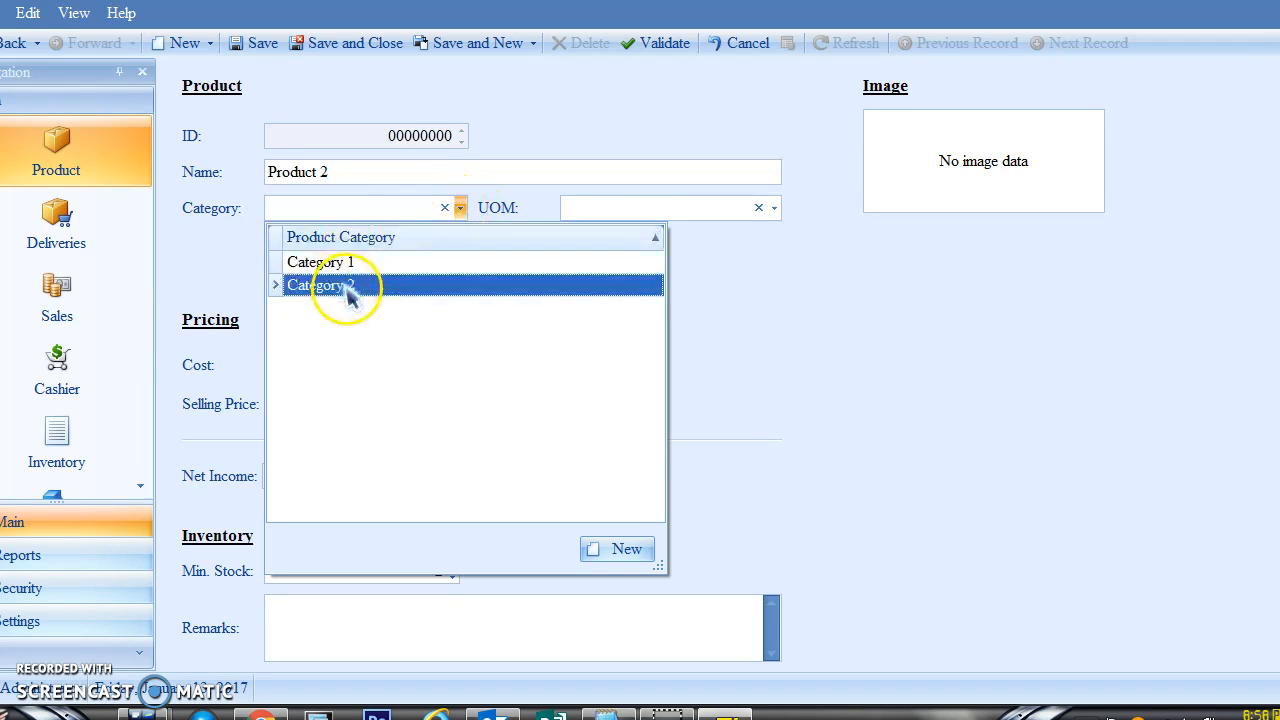
{"action": "left_click", "coordinate": [347, 286]}
{"action": "left_click", "coordinate": [773, 208]}
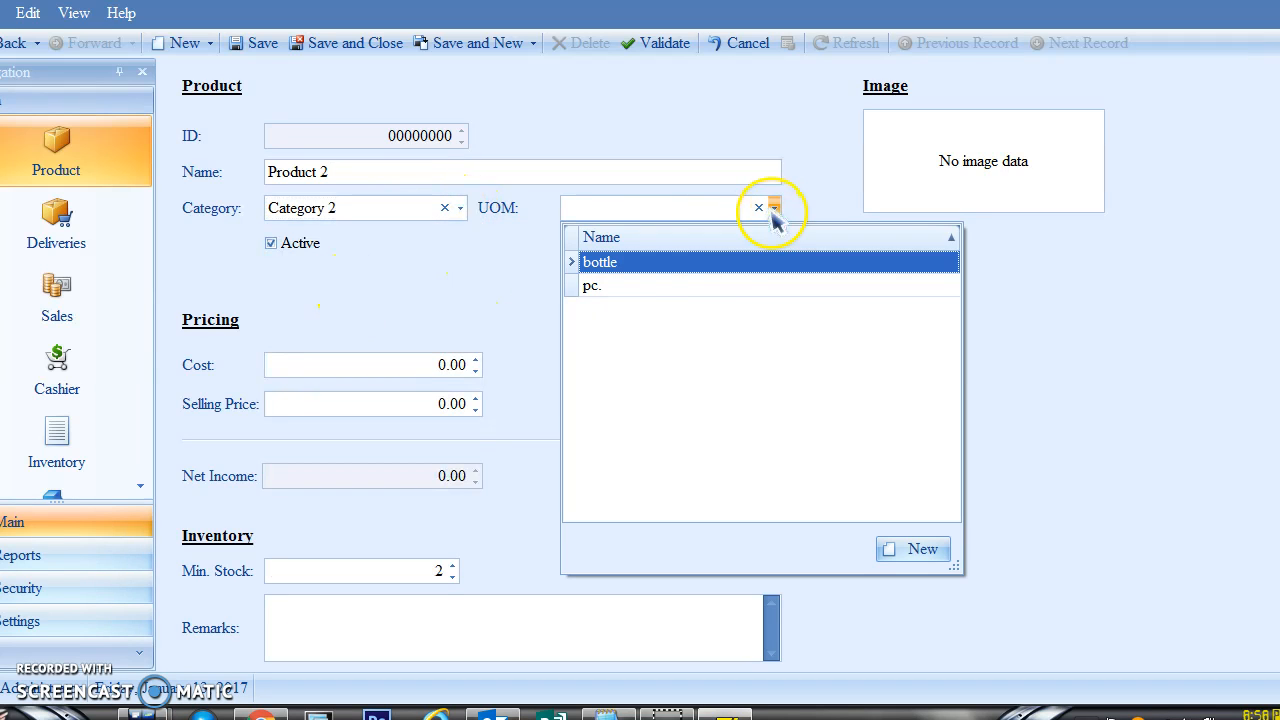
{"action": "left_click", "coordinate": [648, 288]}
{"action": "left_click", "coordinate": [443, 364]}
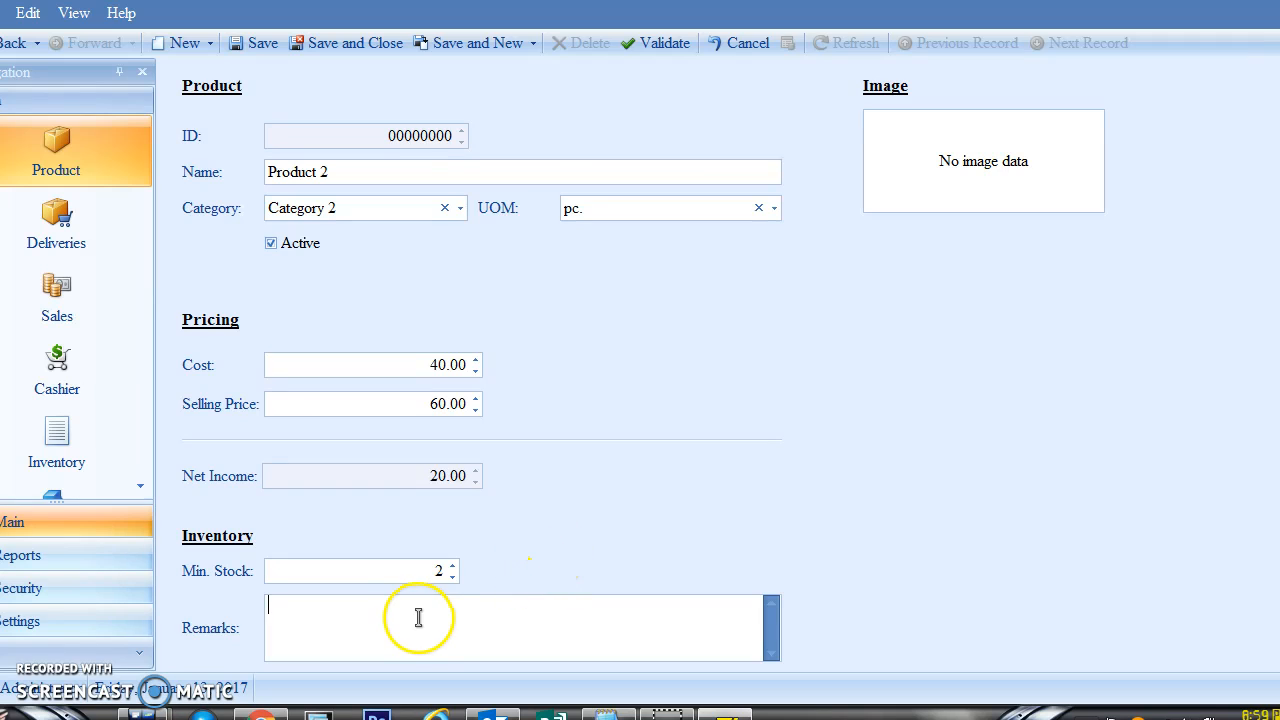
{"action": "left_click", "coordinate": [383, 50]}
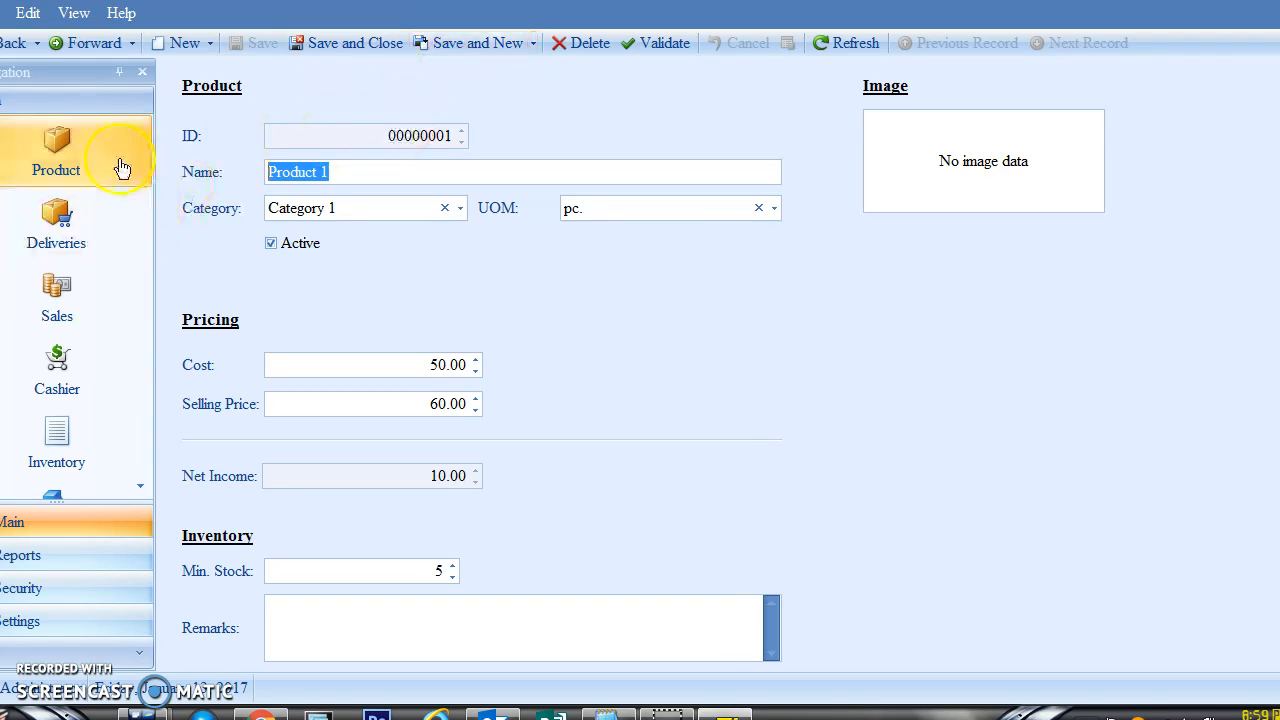
- Open Product 1 from the product list, set its cost to 55.00 and save the record
{"action": "left_click", "coordinate": [51, 164]}
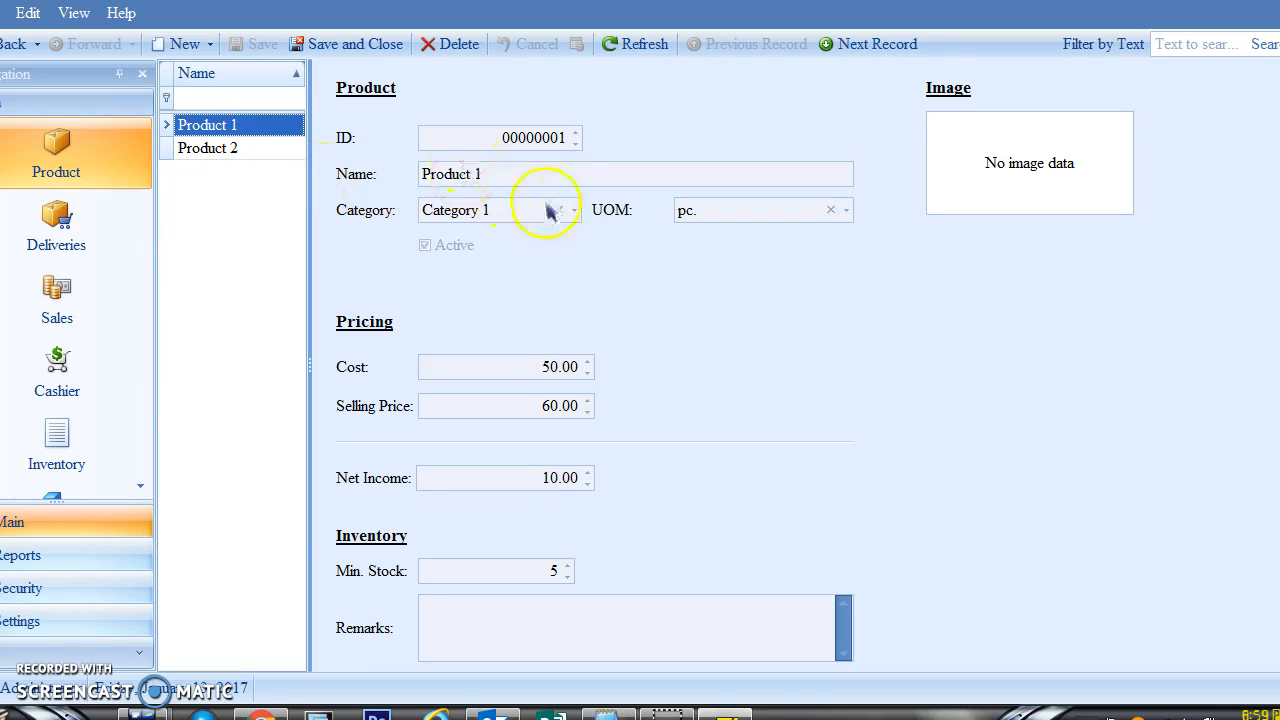
{"action": "left_click", "coordinate": [228, 133]}
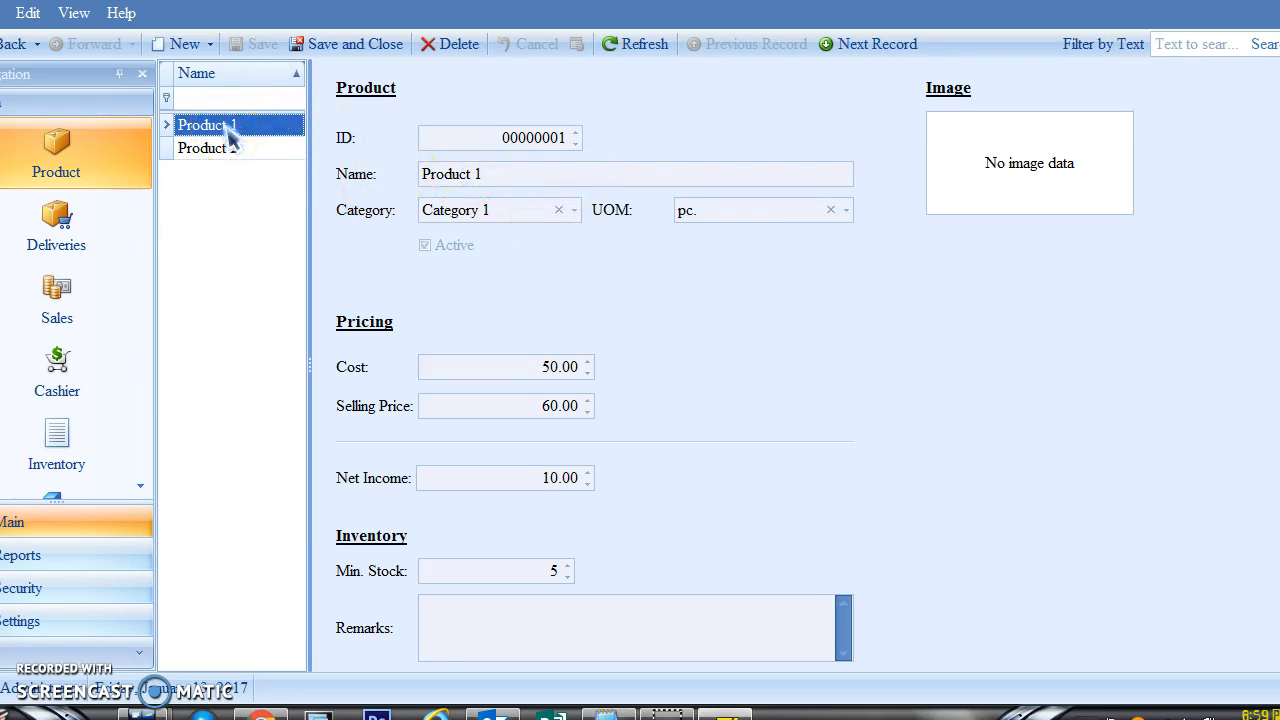
{"action": "double_click", "coordinate": [228, 133]}
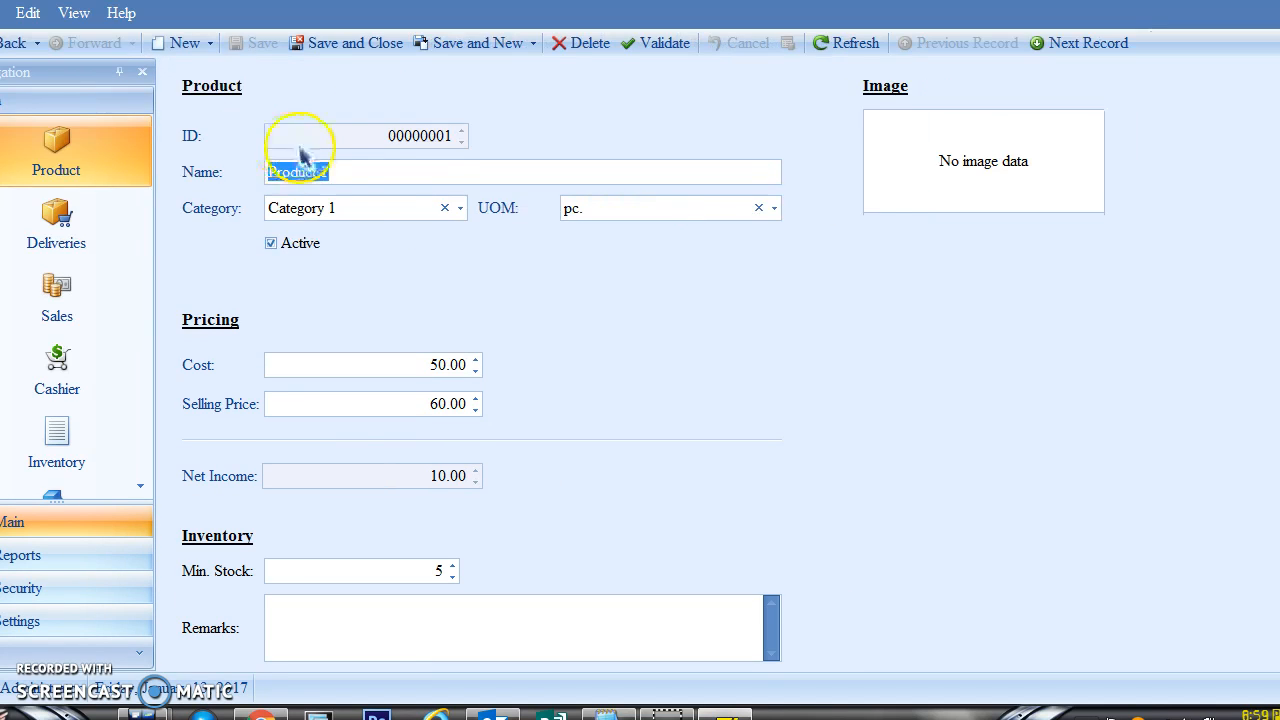
{"action": "left_click", "coordinate": [365, 174]}
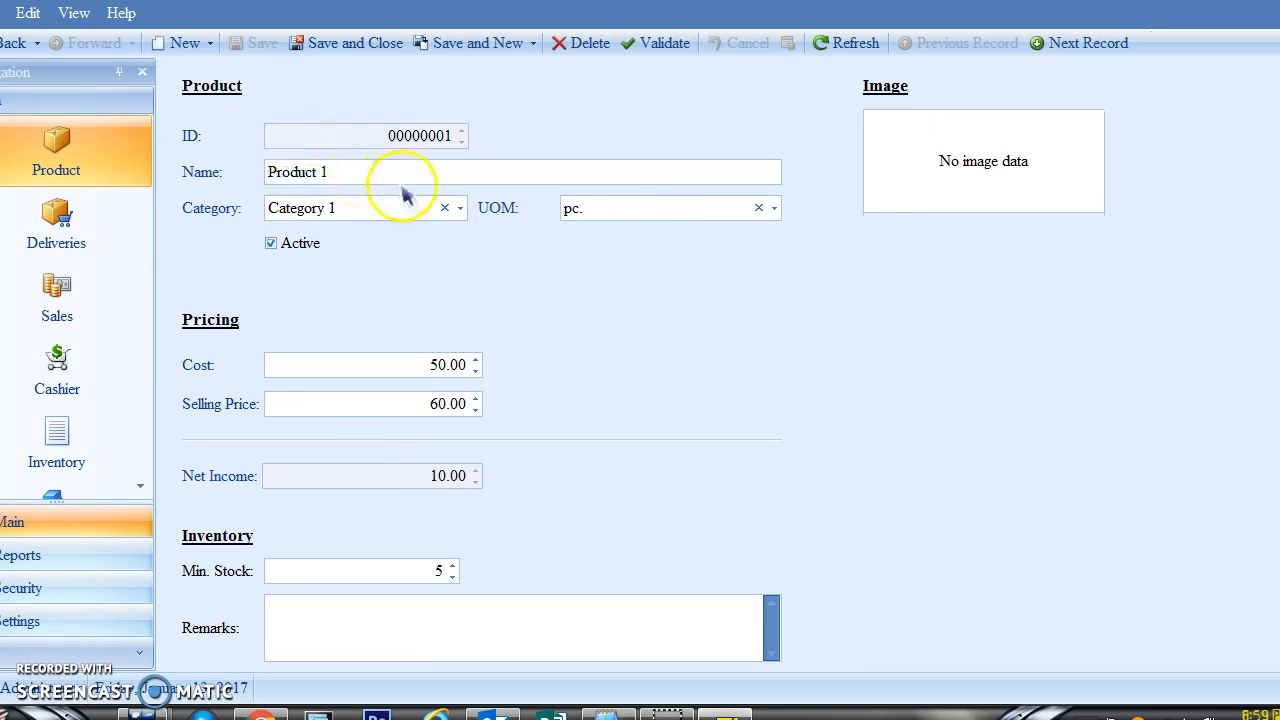
{"action": "left_click_drag", "start_coordinate": [398, 365], "coordinate": [488, 364]}
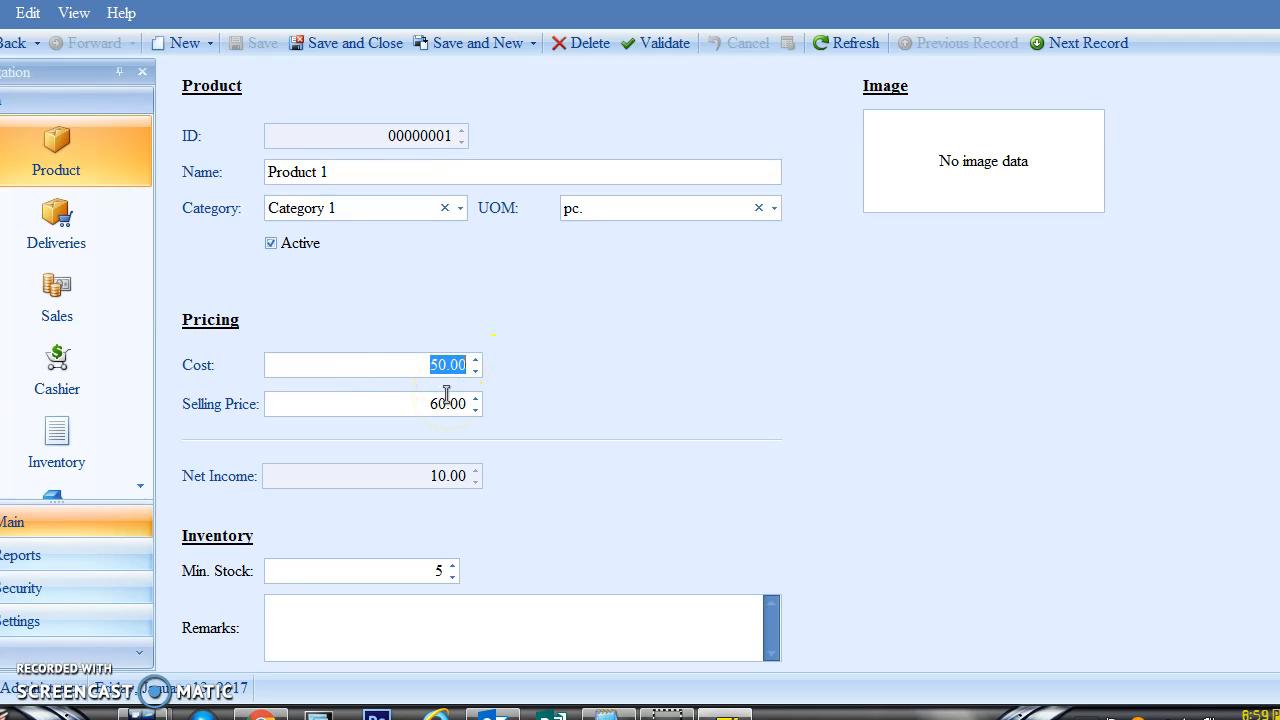
{"action": "type", "text": "5"}
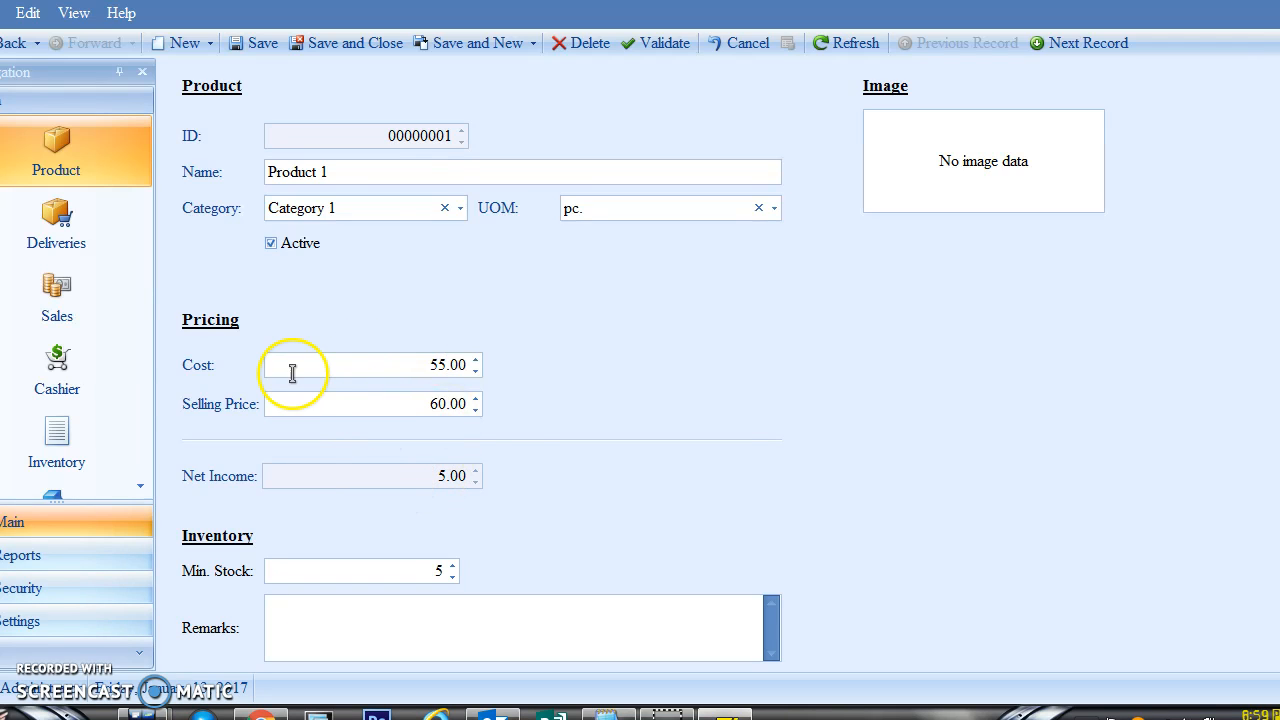
{"action": "left_click", "coordinate": [369, 46]}
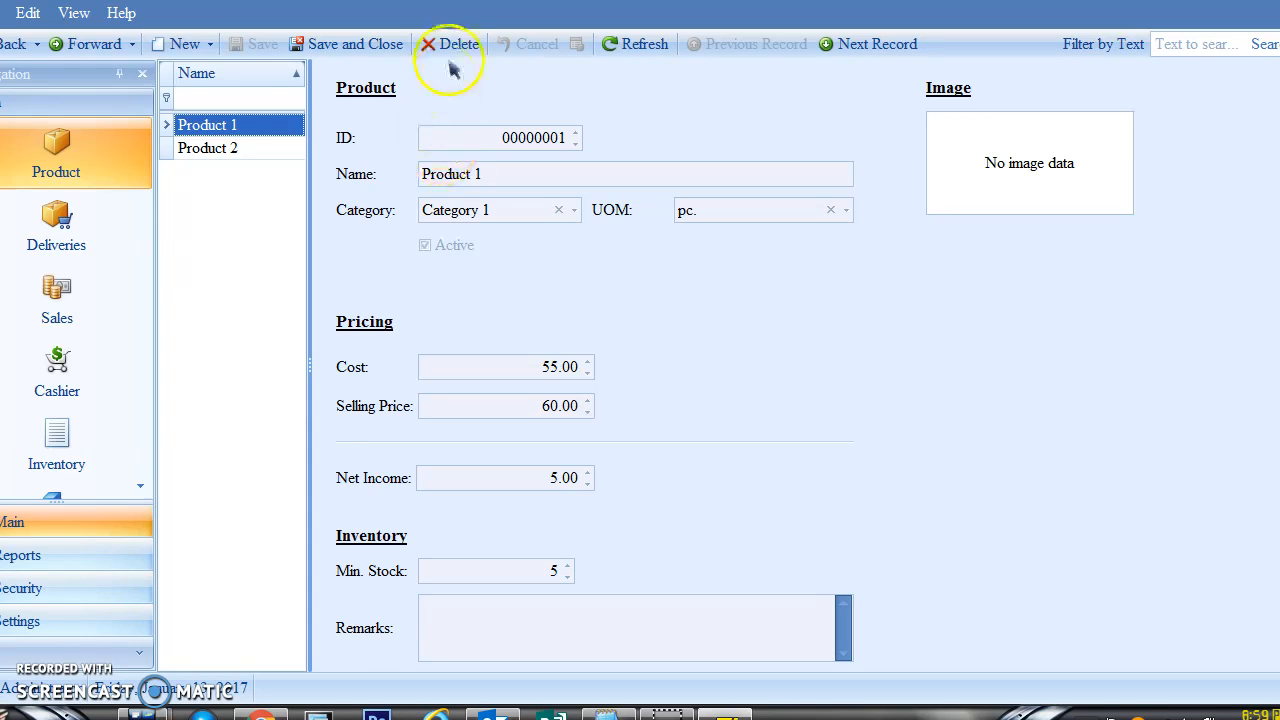
- Delete Product 2 from the product list
{"action": "left_click", "coordinate": [245, 150]}
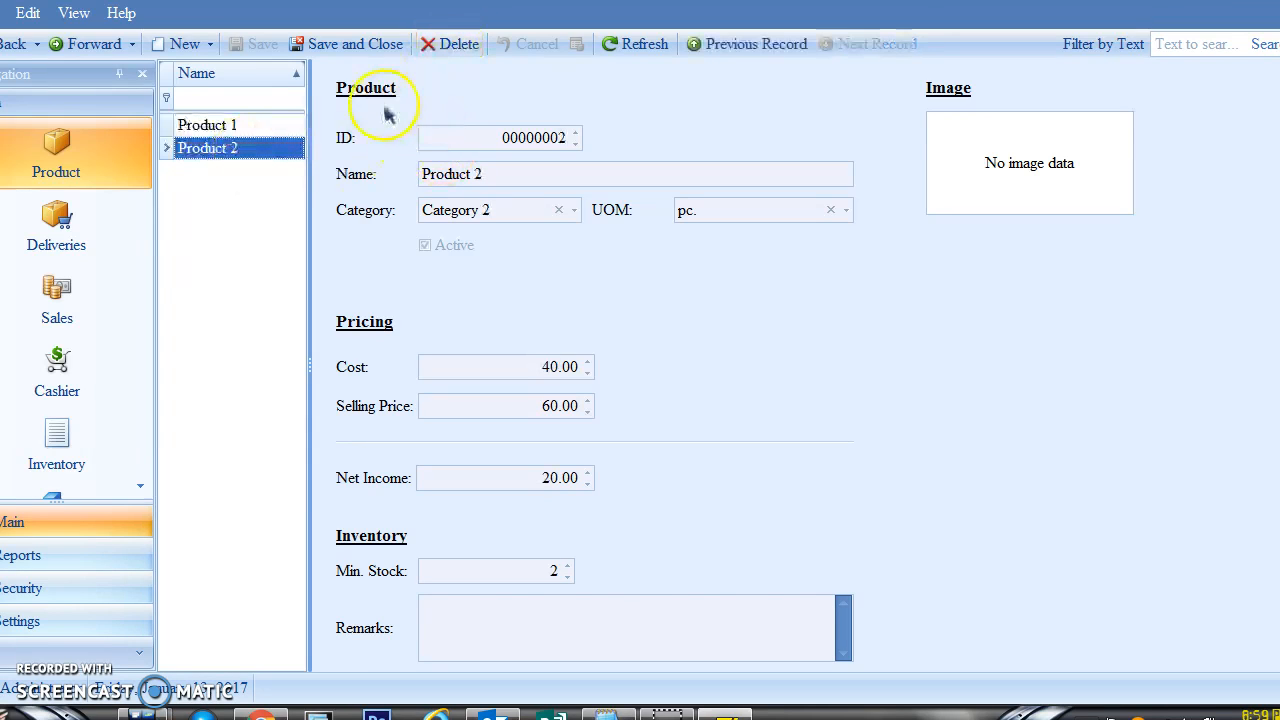
{"action": "left_click", "coordinate": [462, 46]}
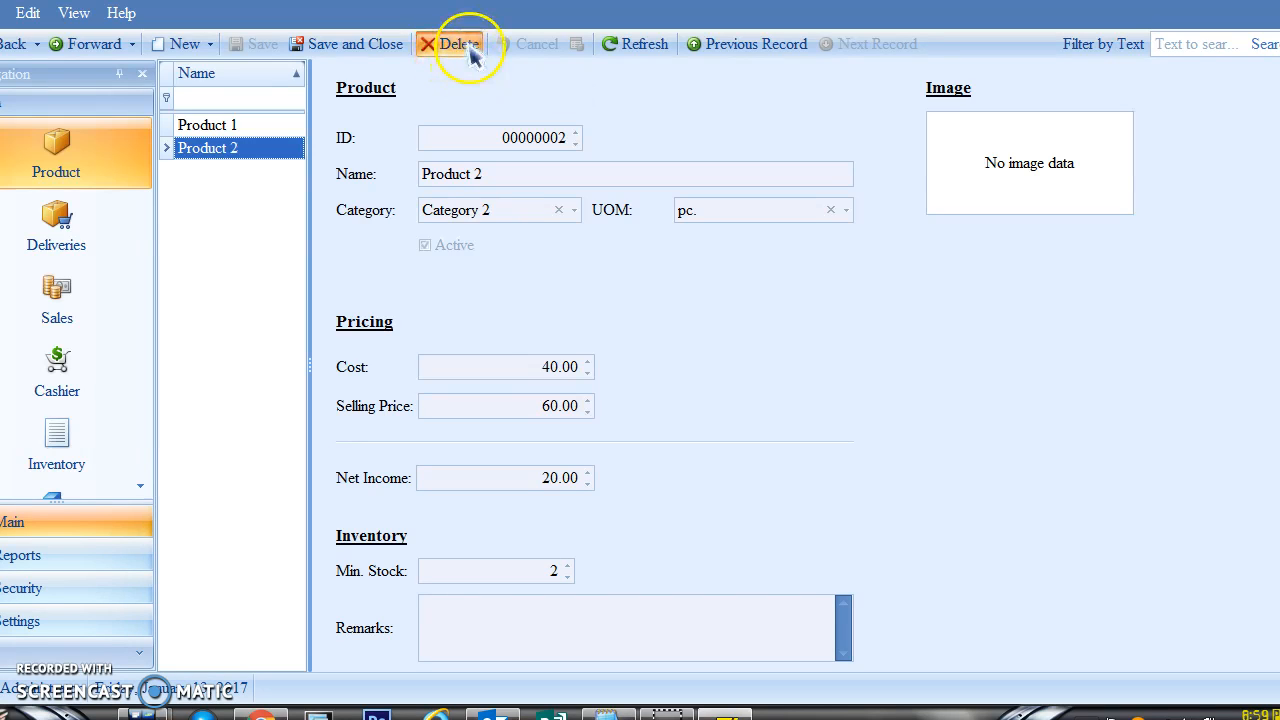
{"action": "left_click", "coordinate": [587, 374]}
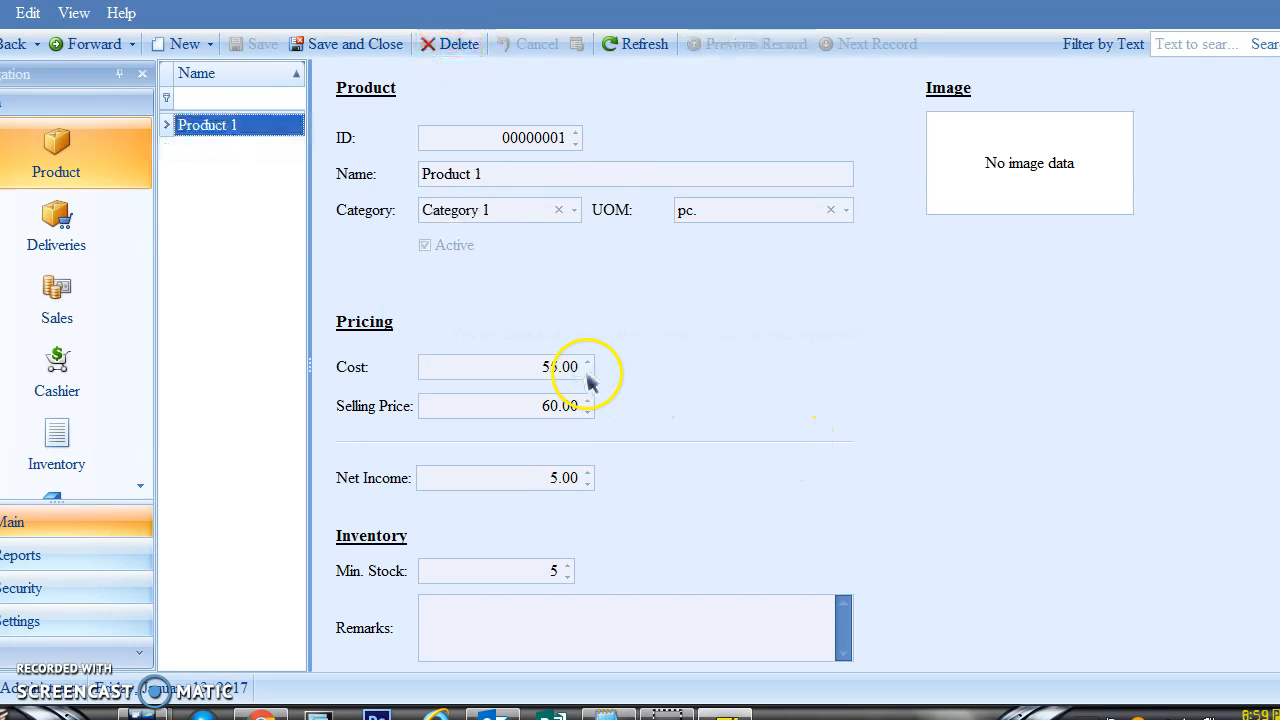